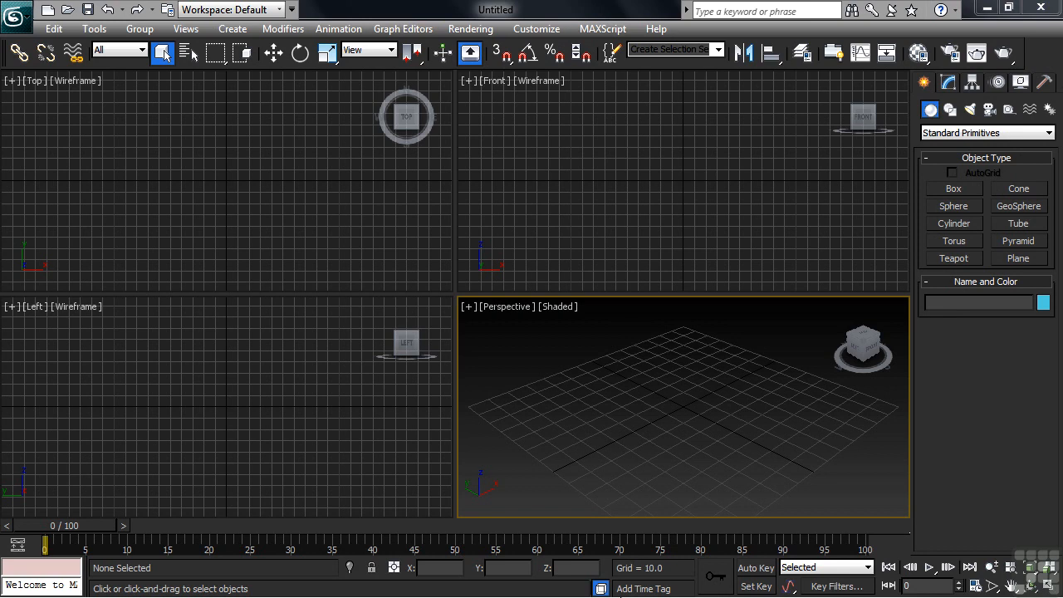
- Create a teapot primitive with a radius of about 30 near the grid's centre in the Perspective viewport
left_click(953, 258)
left_click_drag(691, 410, 695, 377)
key("z")
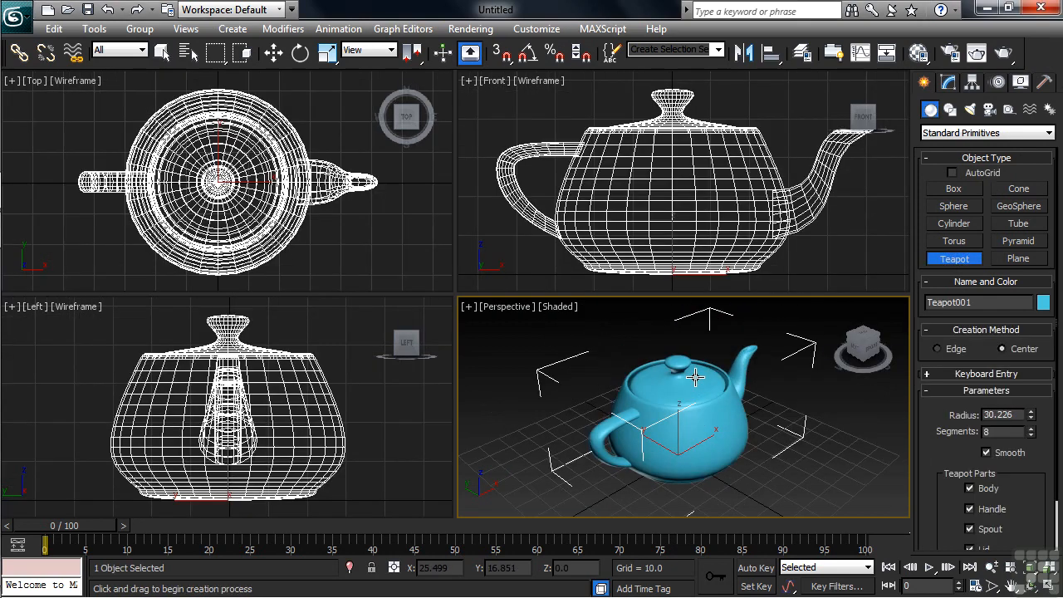
- Change the Front, Top and Left viewports from wireframe to shaded display
left_click(816, 279)
key("F3")
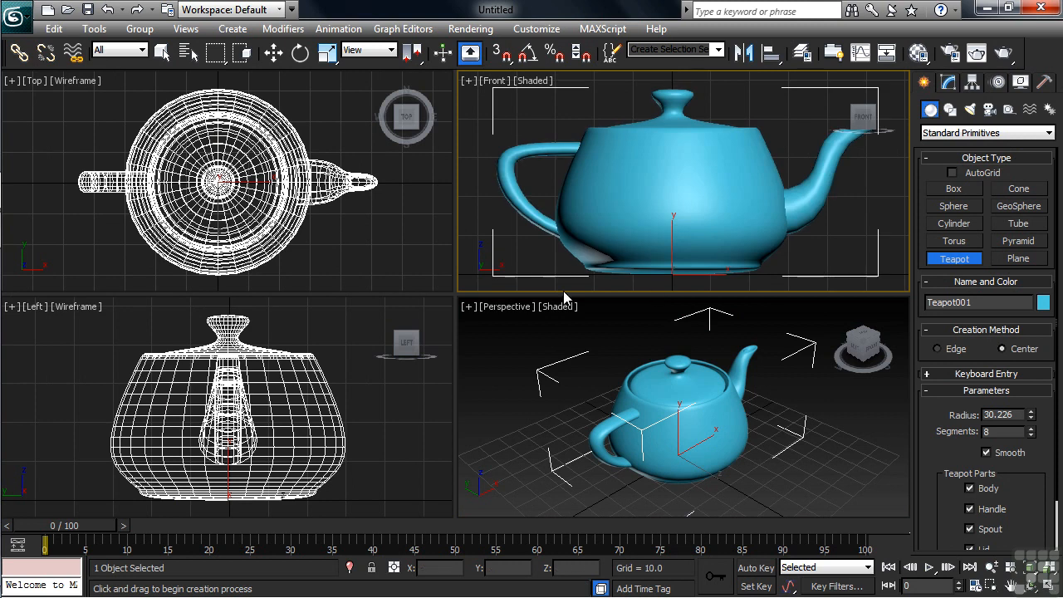
left_click(392, 260)
key("F3")
left_click(388, 428)
key("F3")
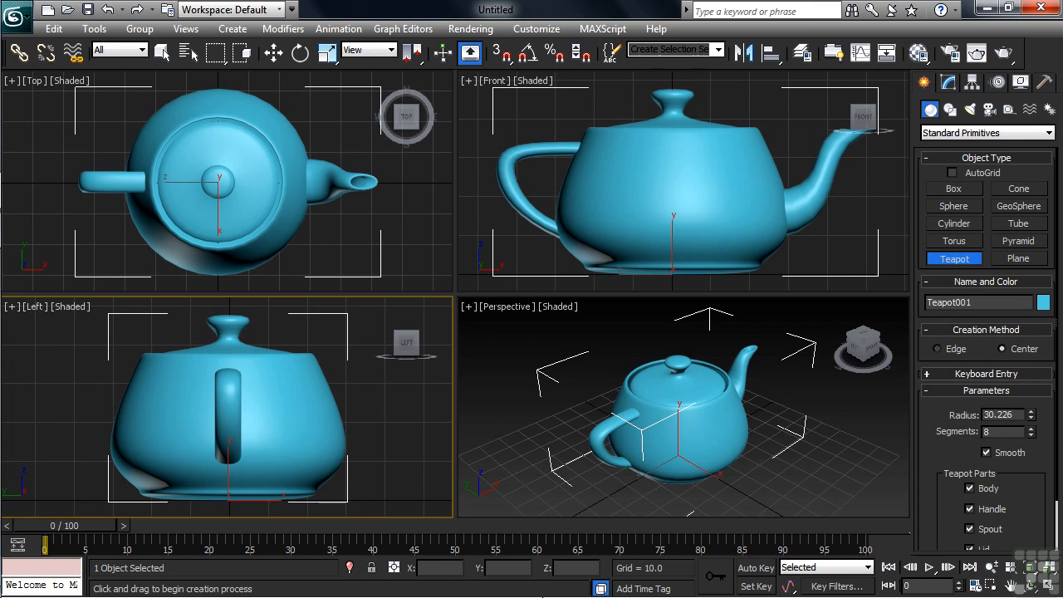
- Activate the Move tool for the teapot and maximize the Perspective viewport
key("w")
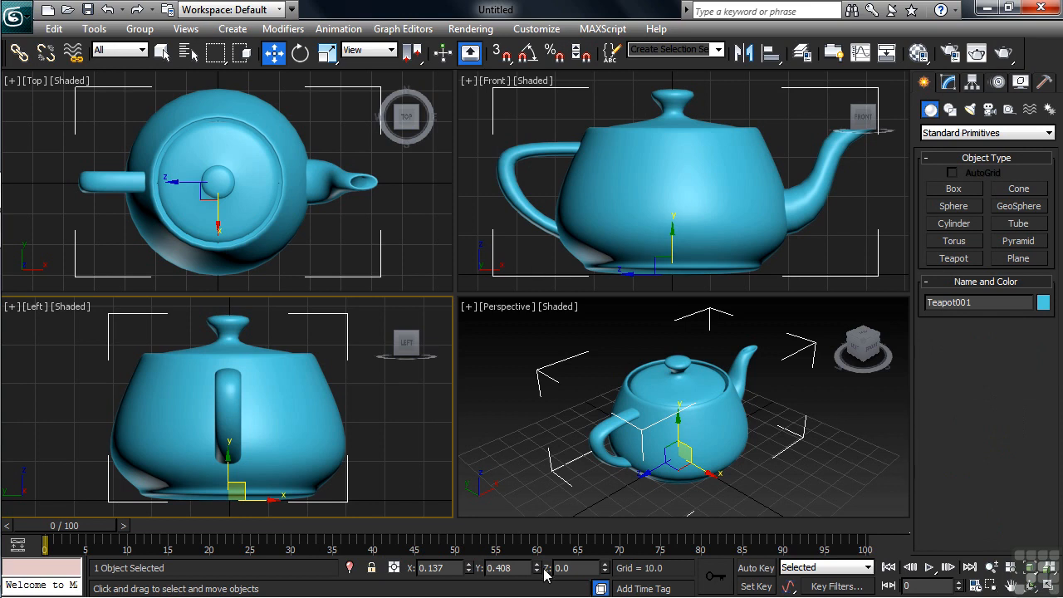
right_click(844, 490)
key("alt+w")
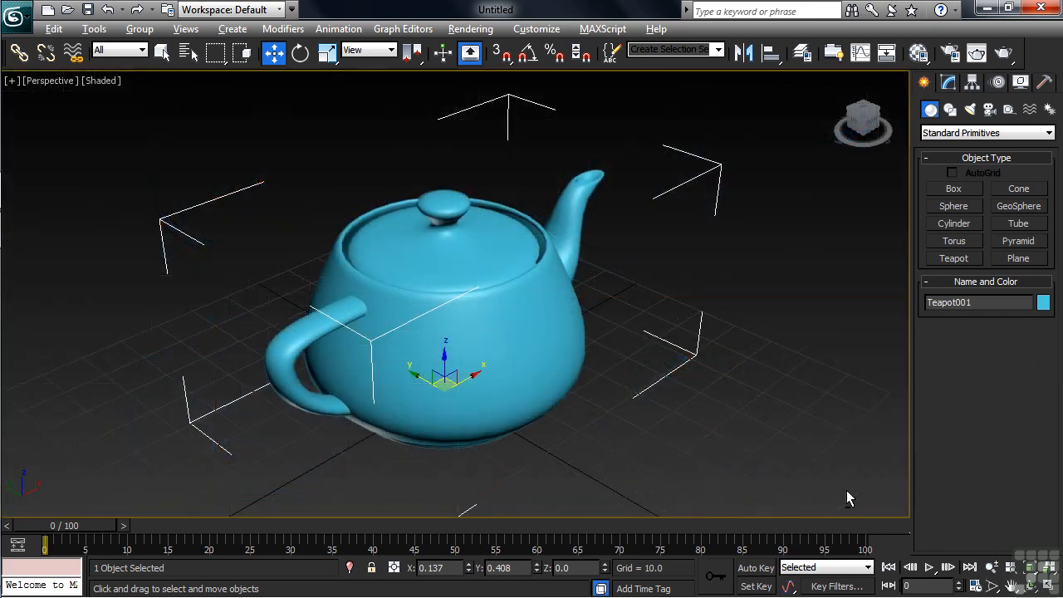
- Enlarge the transform gizmo by three size increments
key("=")
key("=")
key("=")
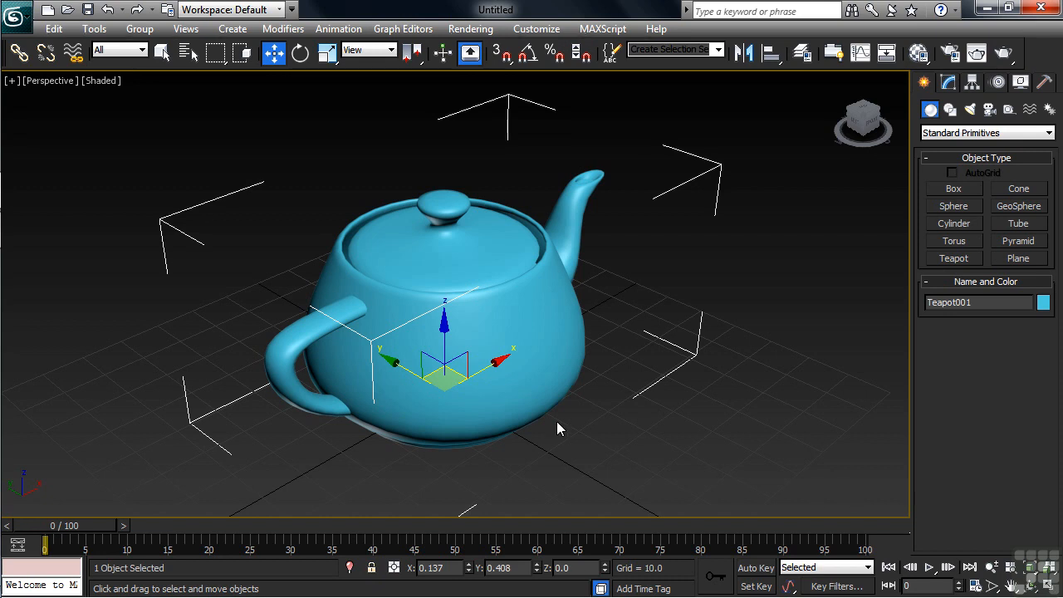
- Rotate the teapot by about -6 degrees around its vertical Z axis
mouse_move(445, 375)
left_mouse_down()
mouse_move(473, 375)
mouse_move(415, 327)
mouse_move(478, 452)
mouse_move(427, 374)
mouse_move(443, 380)
left_mouse_up()
key("e")
mouse_move(445, 432)
left_mouse_down()
mouse_move(626, 423)
mouse_move(379, 434)
mouse_move(551, 437)
mouse_move(427, 435)
left_mouse_up()
- Scale the teapot to about 105% in X and Y and 130% in Z, and move it along Y to about -4
key("r")
left_click_drag(440, 399, 468, 356)
mouse_move(443, 318)
left_mouse_down()
mouse_move(445, 297)
mouse_move(450, 339)
mouse_move(452, 303)
left_mouse_up()
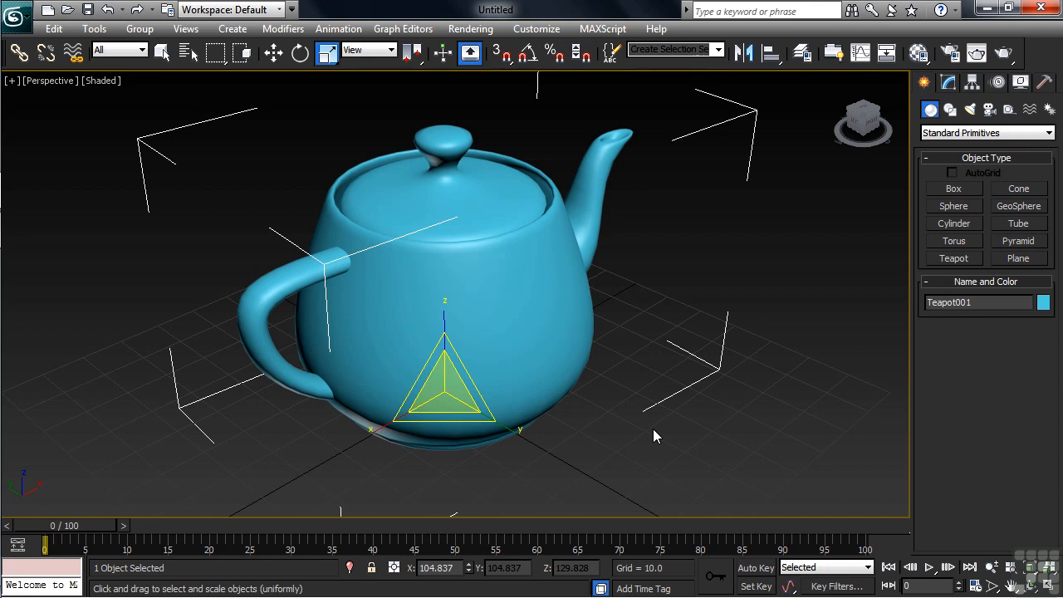
key("w")
left_click_drag(442, 352, 423, 374)
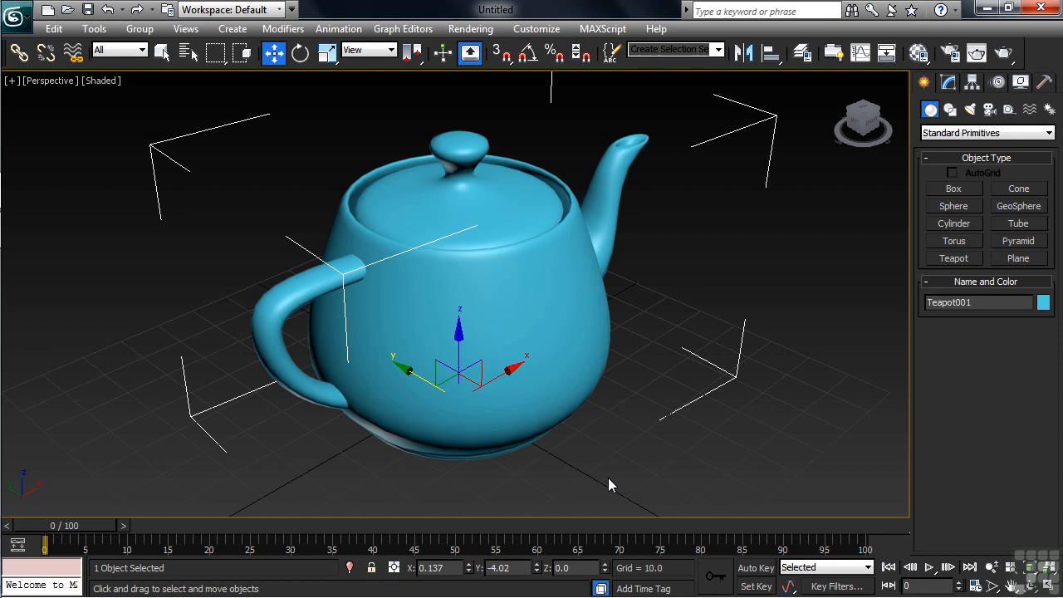
- Restore the four-viewport layout and make the Front viewport active without deselecting the teapot
key("alt+w")
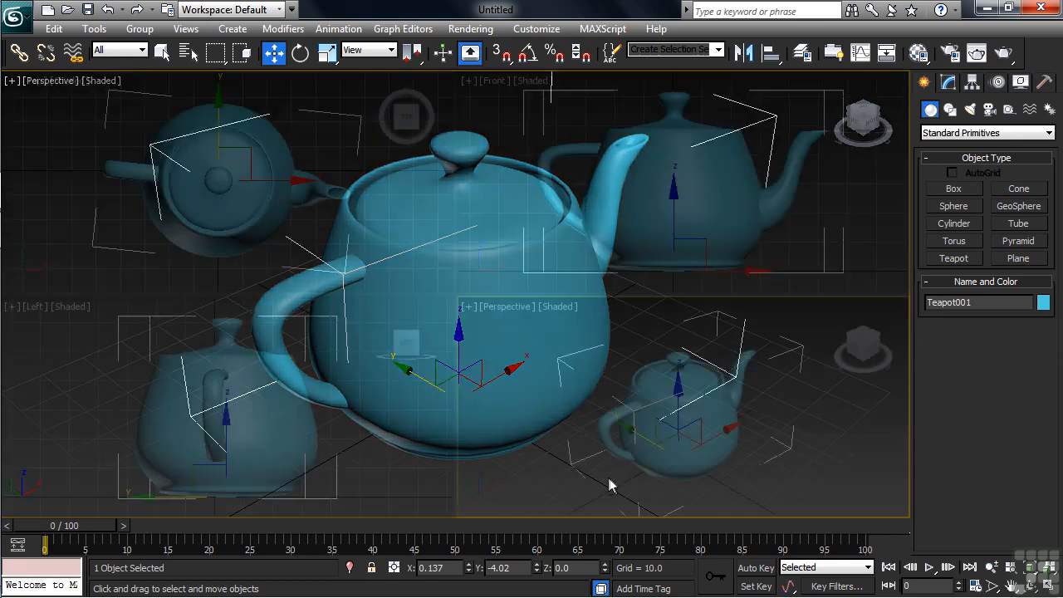
right_click(801, 236)
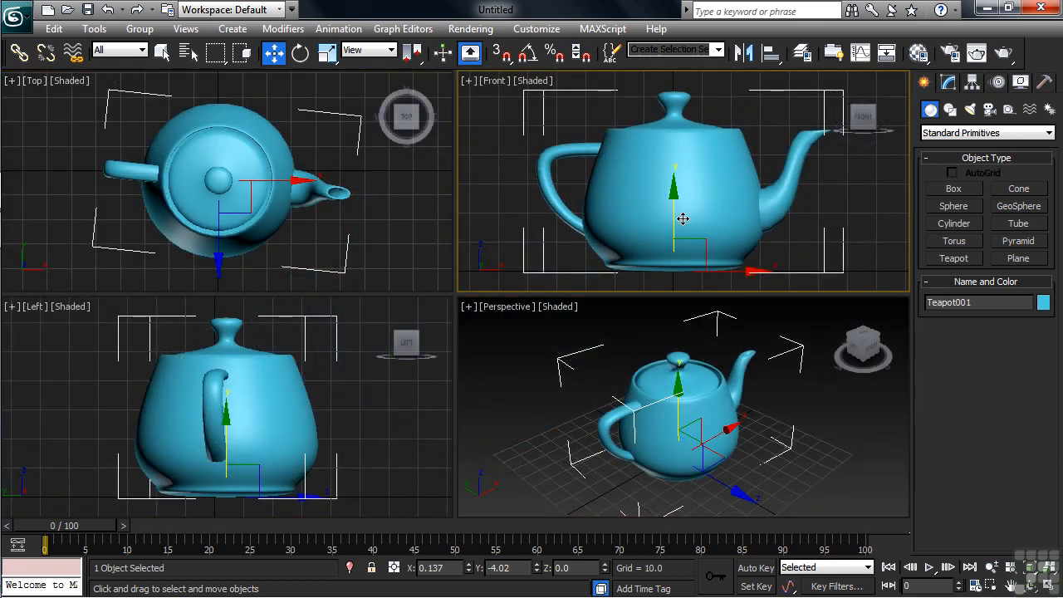
left_click_drag(671, 218, 691, 194)
- Make the Top viewport active and switch to the Rotate tool for the selected teapot
right_click(380, 232)
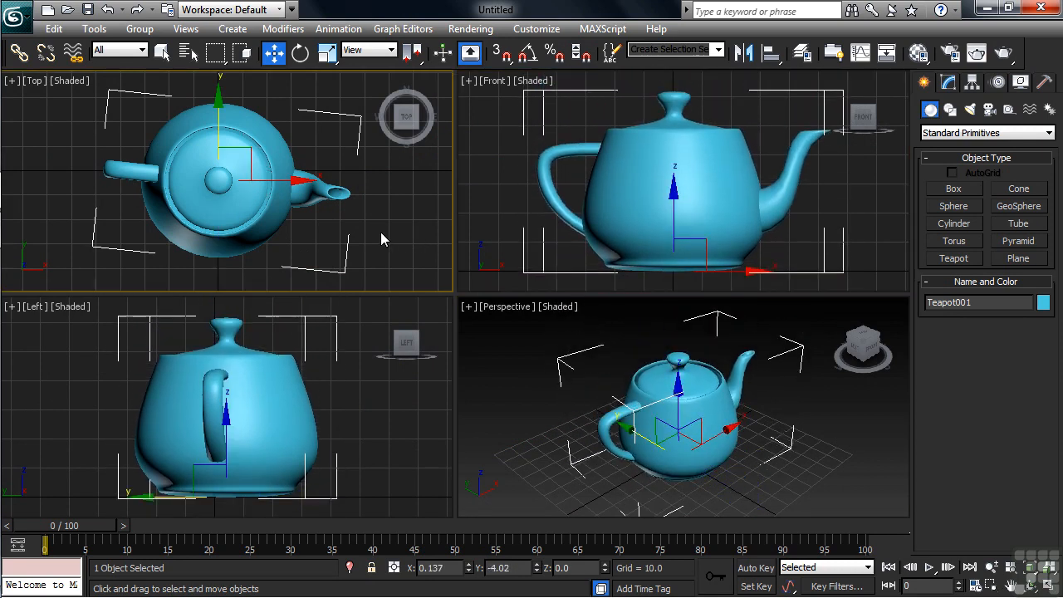
right_click(253, 213)
left_click(276, 244)
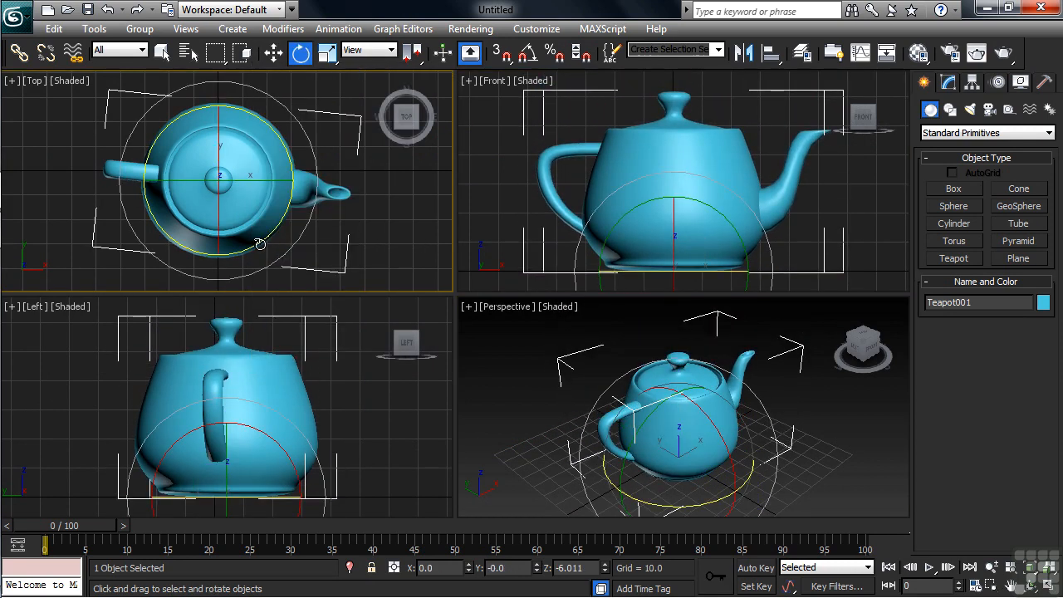
mouse_move(249, 242)
left_mouse_down()
mouse_move(282, 220)
mouse_move(305, 143)
mouse_move(312, 183)
mouse_move(301, 214)
mouse_move(287, 235)
mouse_move(266, 230)
left_mouse_up()
- Switch the teapot's transform tool back to Move in the Top viewport
right_click(266, 230)
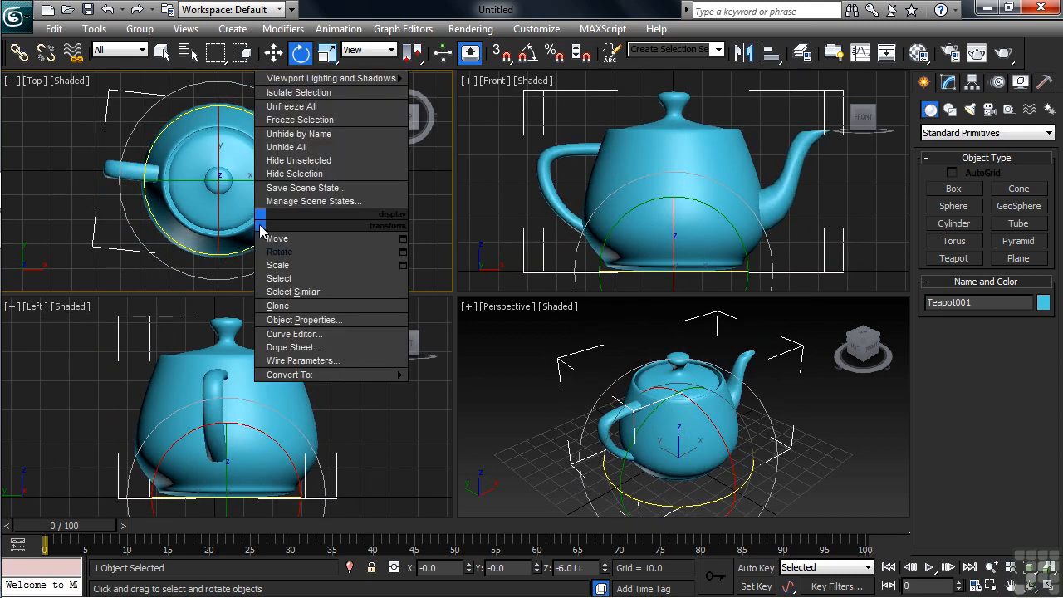
left_click(274, 240)
left_click_drag(249, 156, 230, 146)
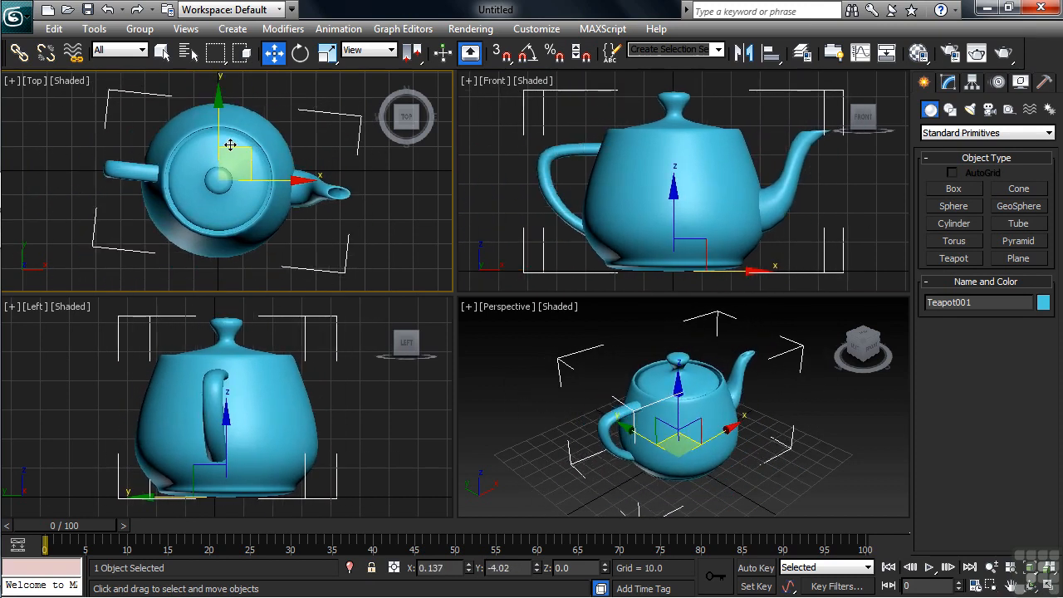
- Make the Left viewport active and switch to the Scale tool with the teapot still selected
right_click(347, 424)
right_click(347, 423)
left_click(365, 464)
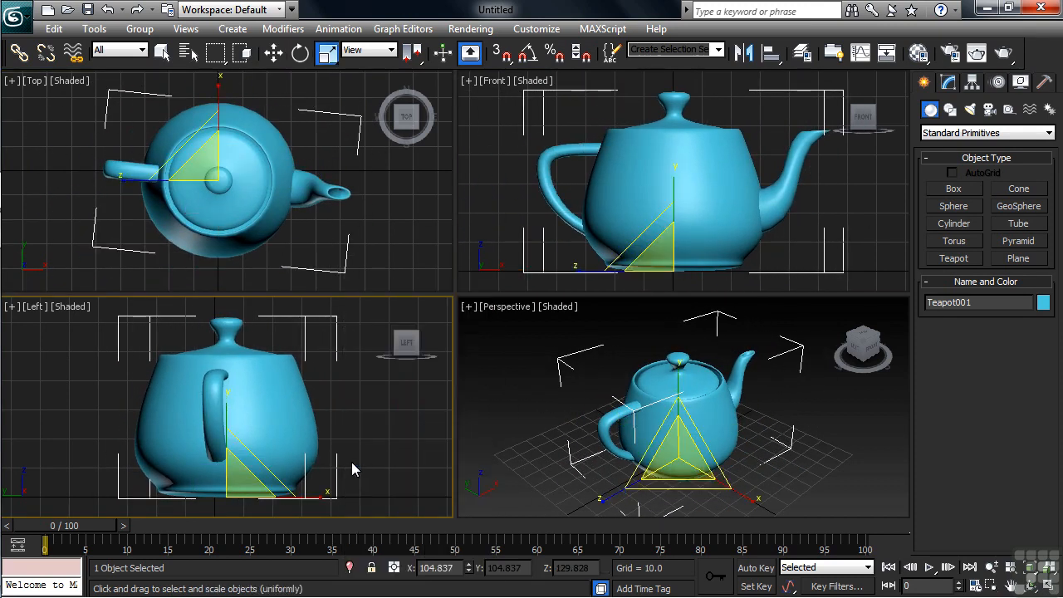
mouse_move(226, 411)
left_mouse_down()
mouse_move(215, 468)
mouse_move(238, 397)
left_mouse_up()
mouse_move(308, 495)
left_mouse_down()
mouse_move(286, 493)
mouse_move(314, 493)
left_mouse_up()
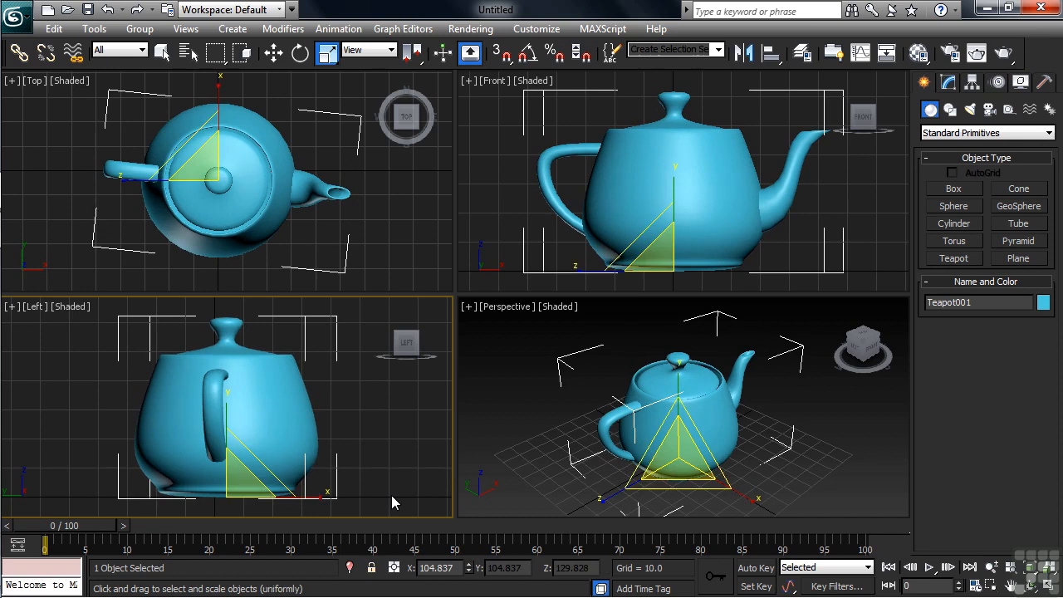